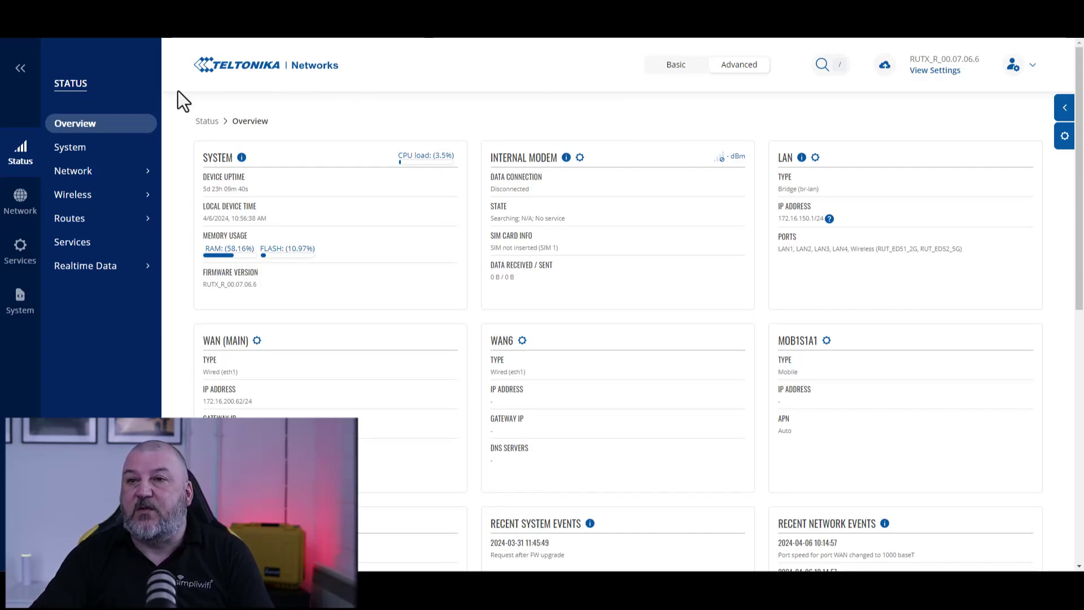
Go to Network > Wireless to list the RUT_ED51_2G and RUT_ED52_5G SSIDs
click(21, 201)
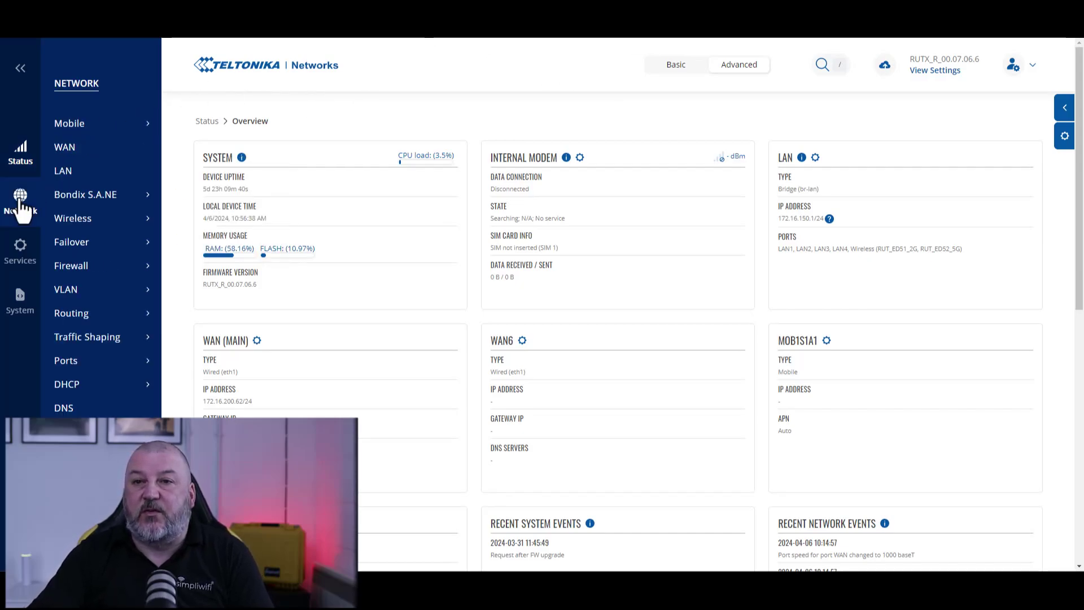
click(76, 223)
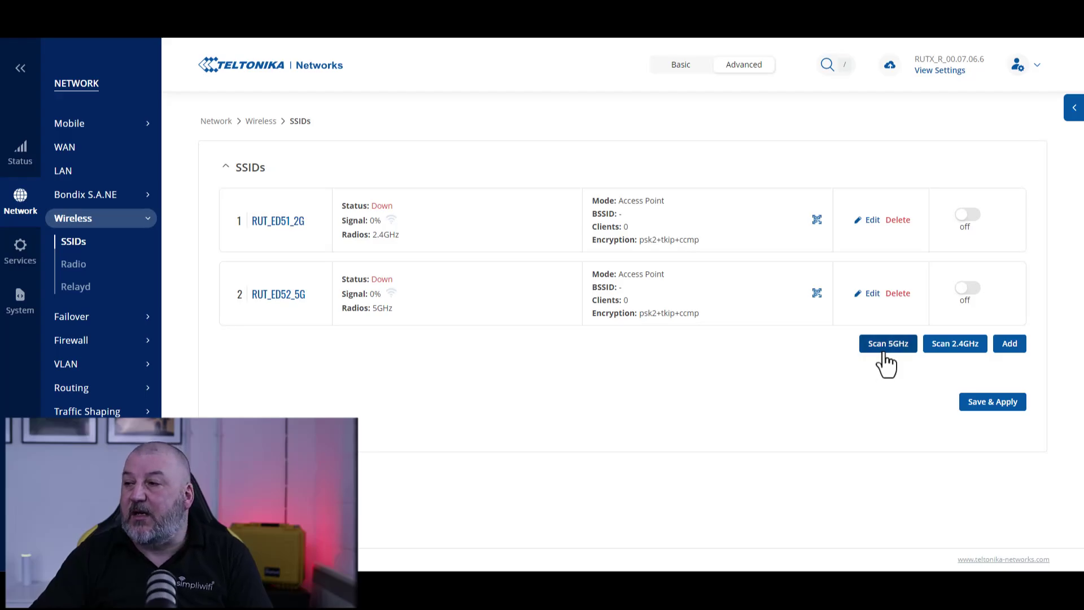
Run a 5 GHz scan to list nearby networks such as SimpliWiFi and YouTube-WiFi
click(887, 350)
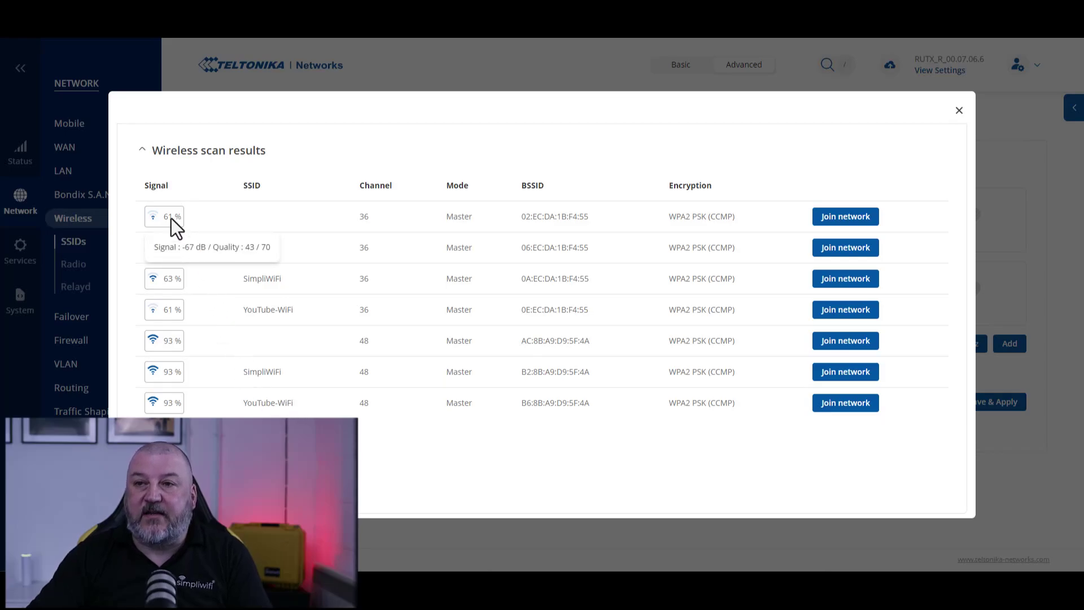
mouse_move(163, 340)
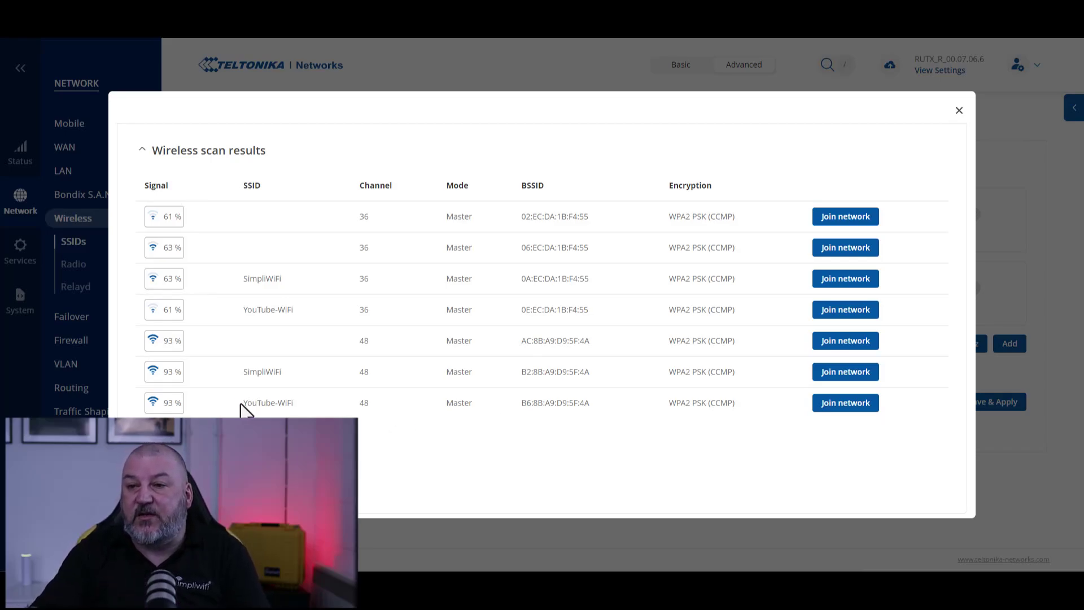
Join the YouTube-WiFi network on channel 48 and enter its WPA passphrase
drag(242, 403, 303, 410)
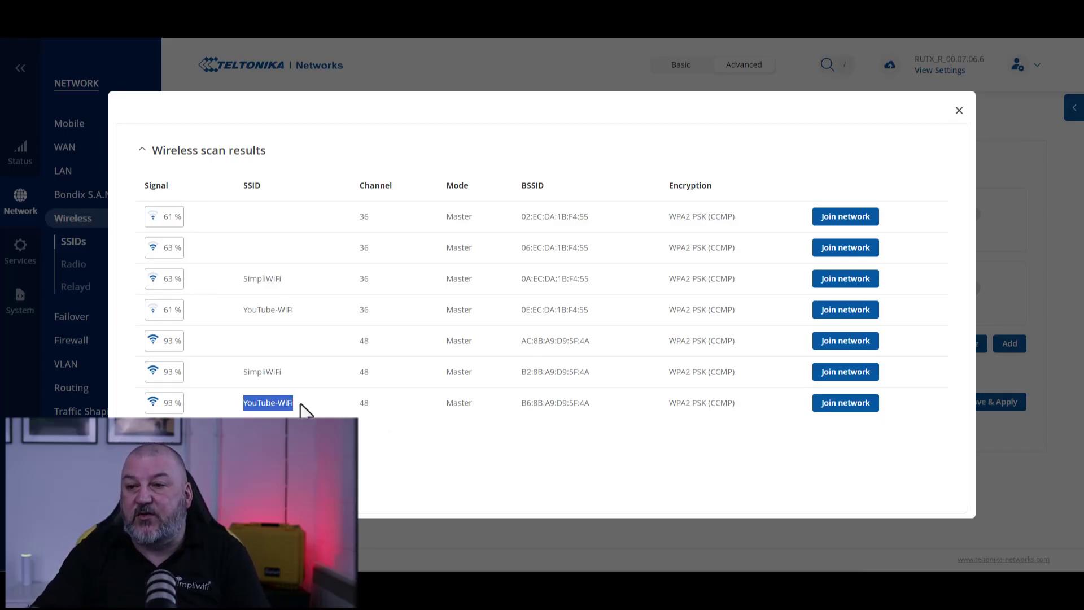
double_click(365, 403)
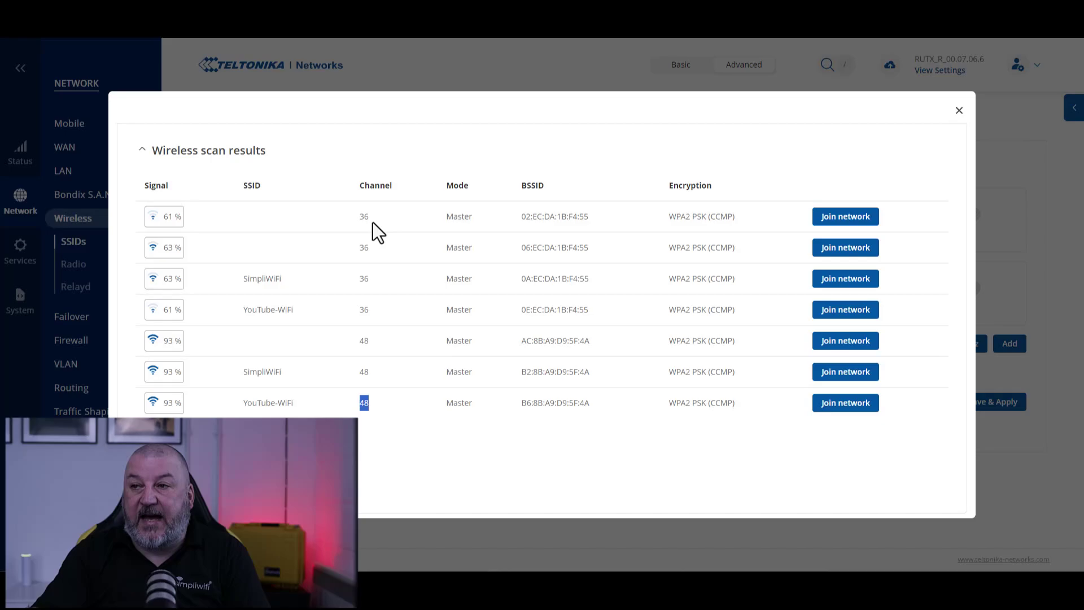
mouse_move(181, 308)
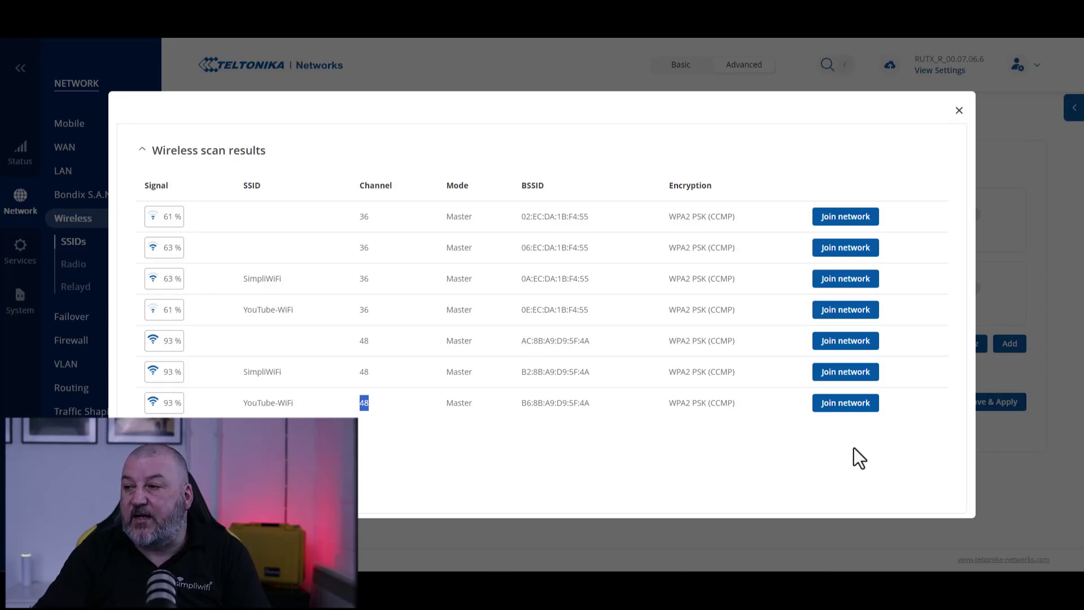
click(834, 406)
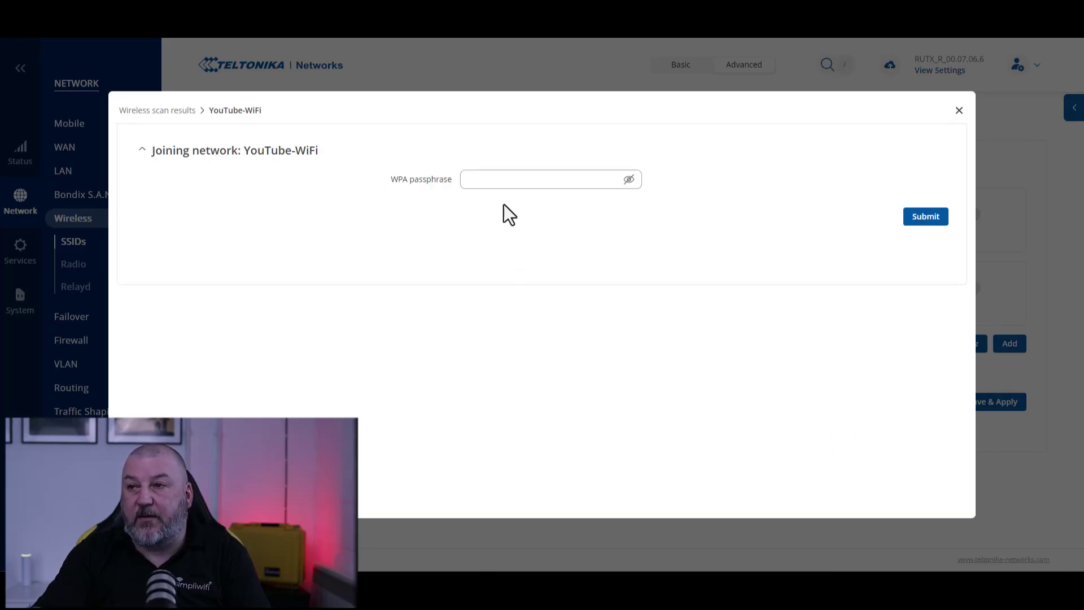
click(500, 183)
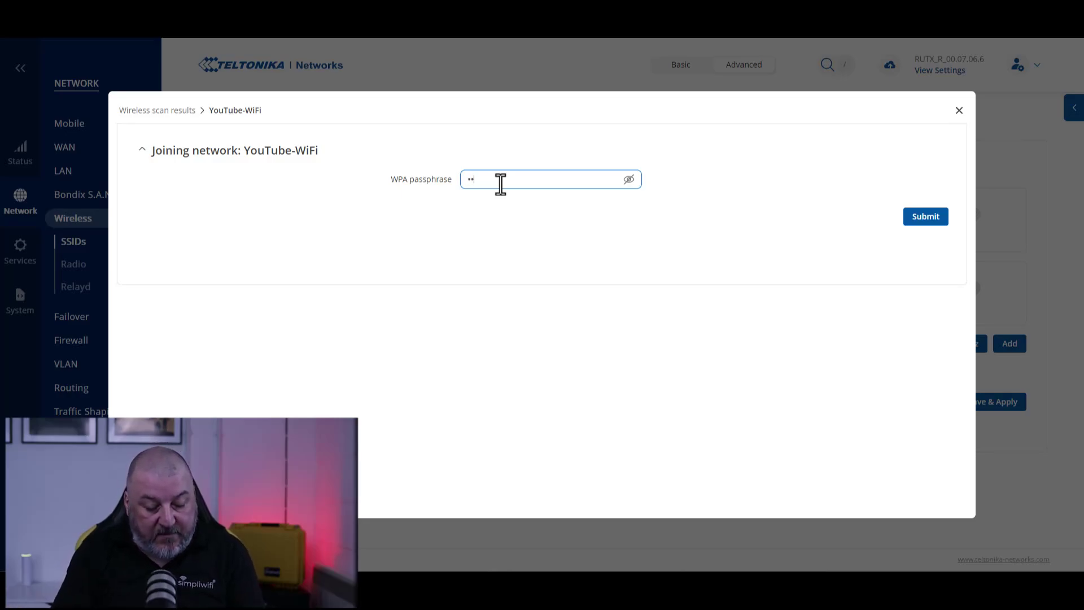
text(•••••••)
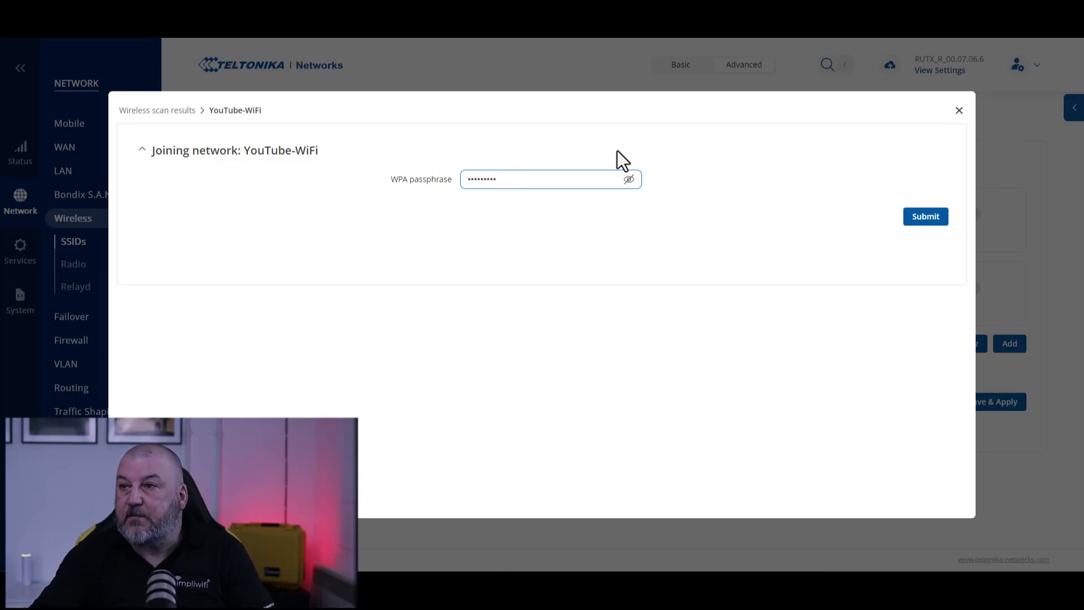
Submit the join, save the YouTube-WiFi client settings and the DHCP wifi1 WAN interface
click(927, 219)
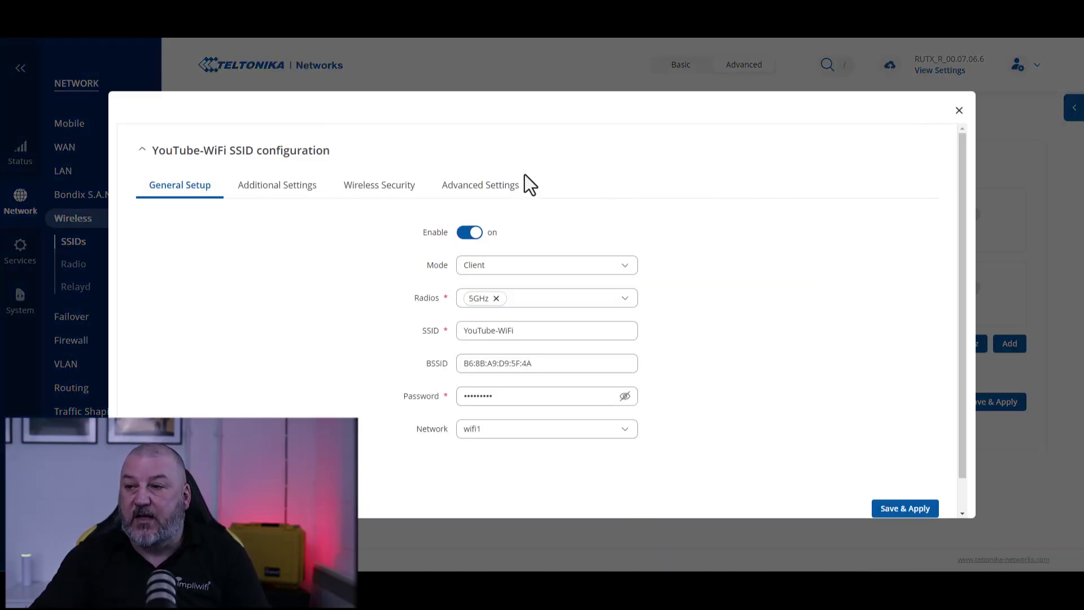
click(895, 519)
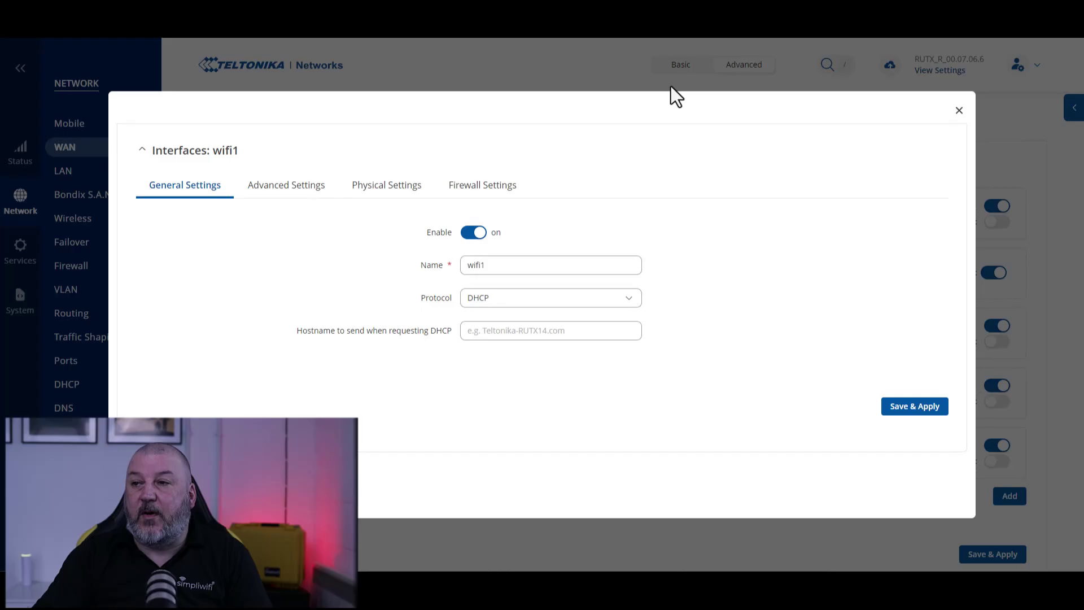
click(911, 416)
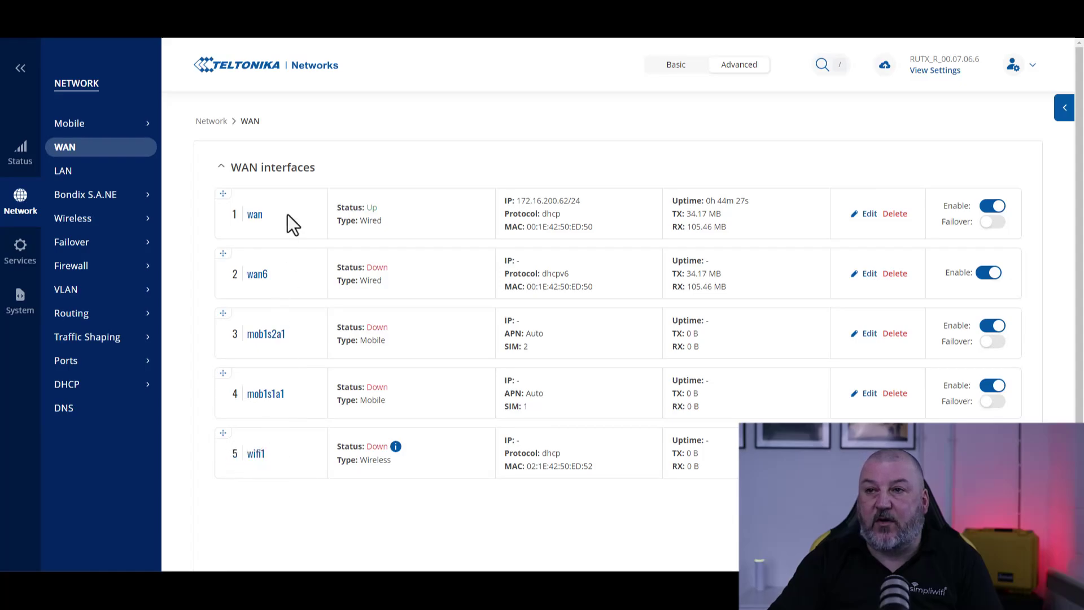
mouse_move(245, 176)
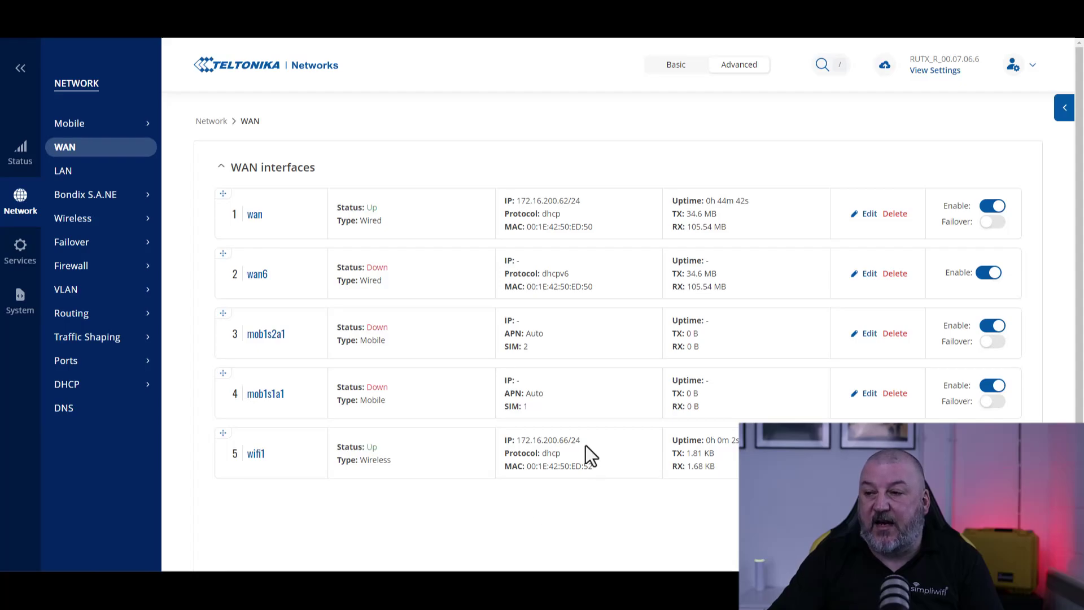
drag(580, 441, 516, 441)
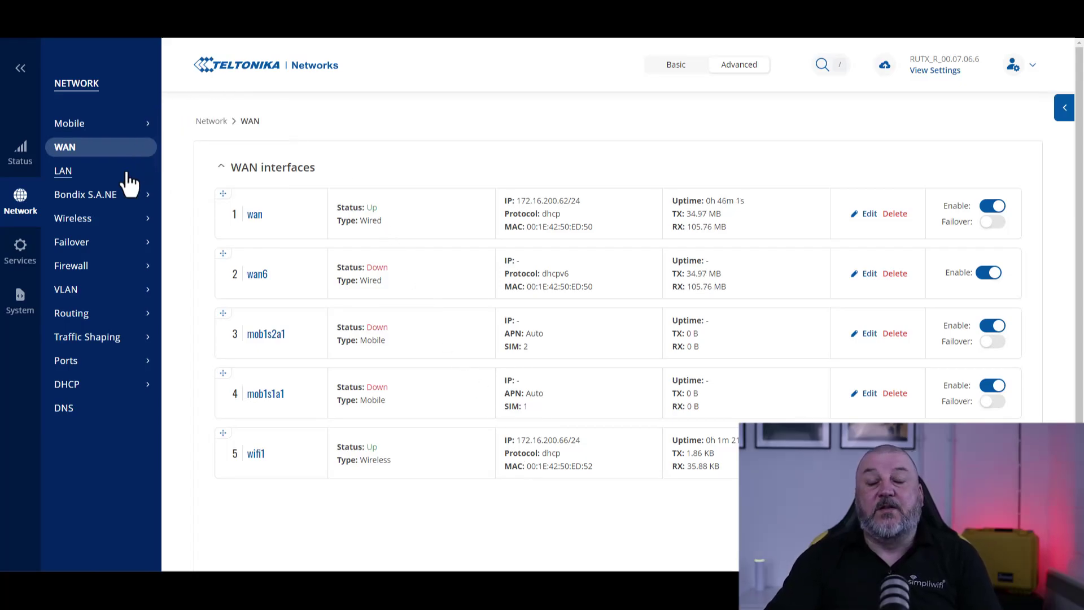
mouse_move(104, 211)
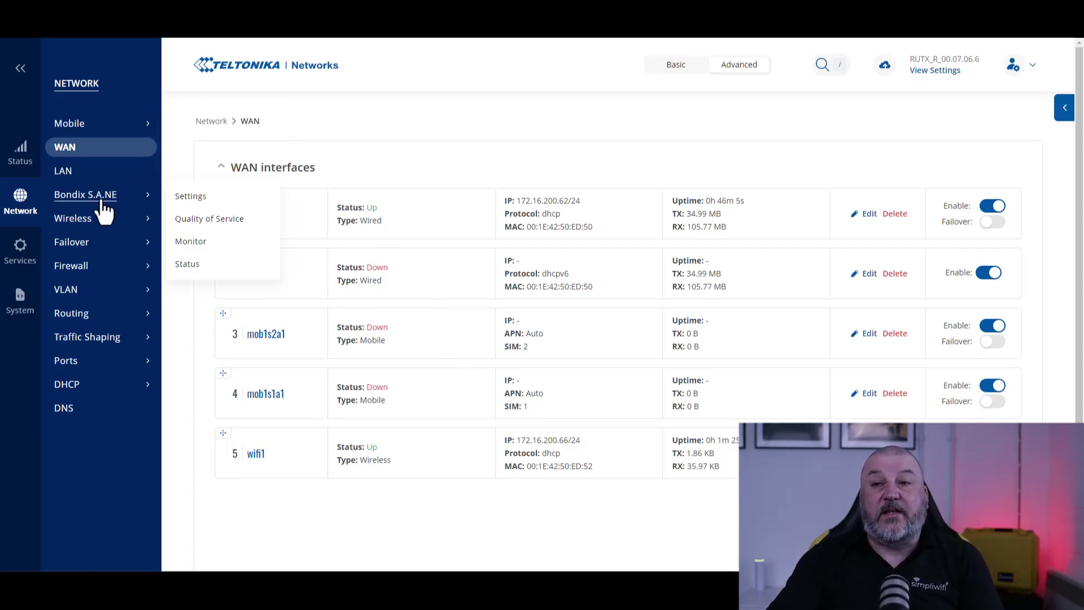
In Bondix S.A.NE Settings, enable the ifWan1 interface and apply the changes
click(191, 198)
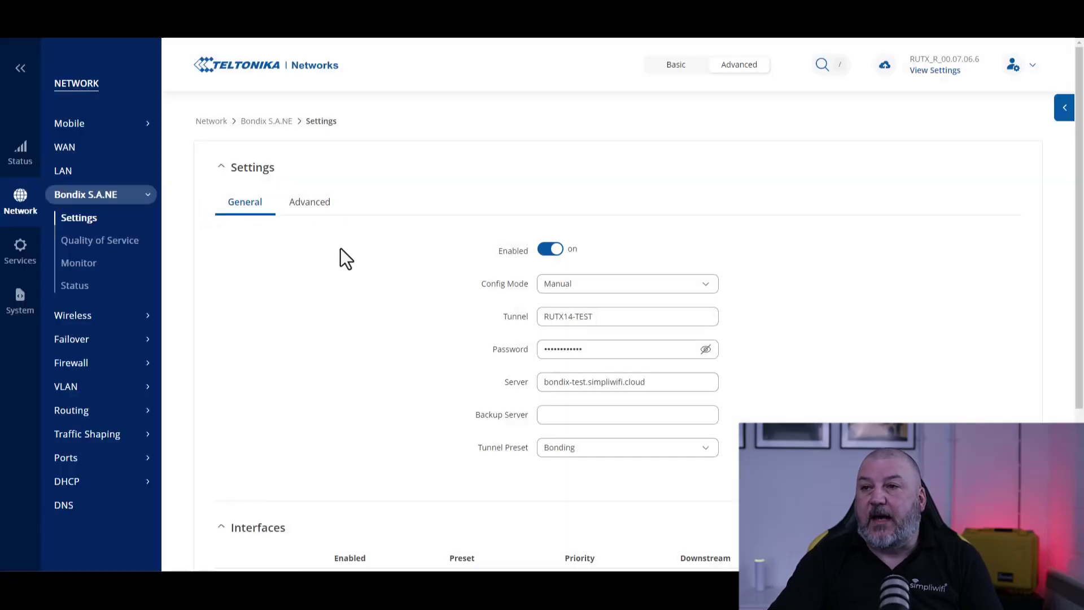
scroll(345, 259, down, 4)
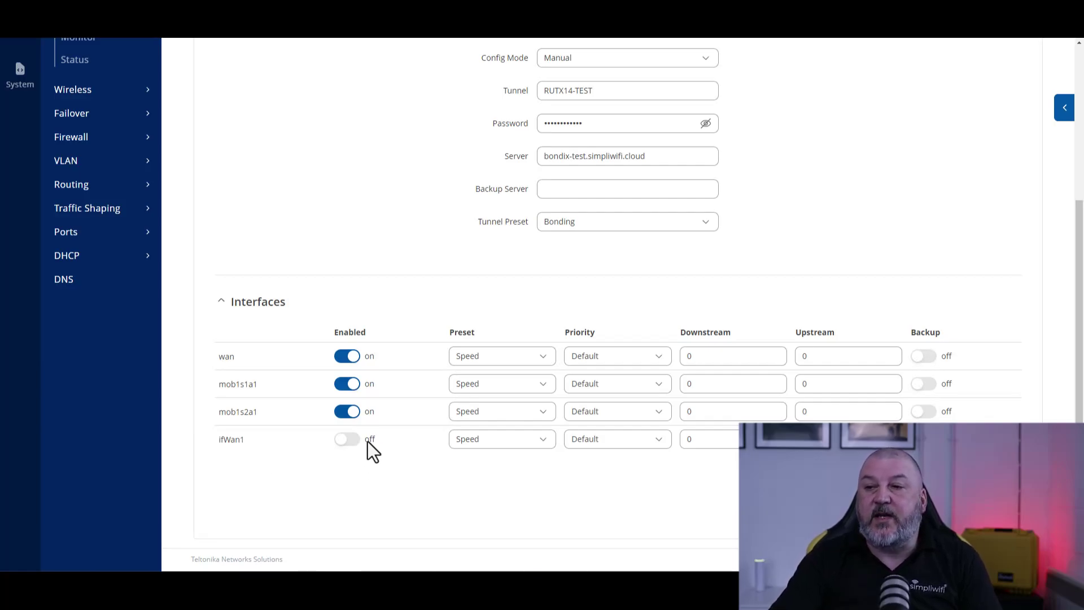
click(339, 442)
click(994, 499)
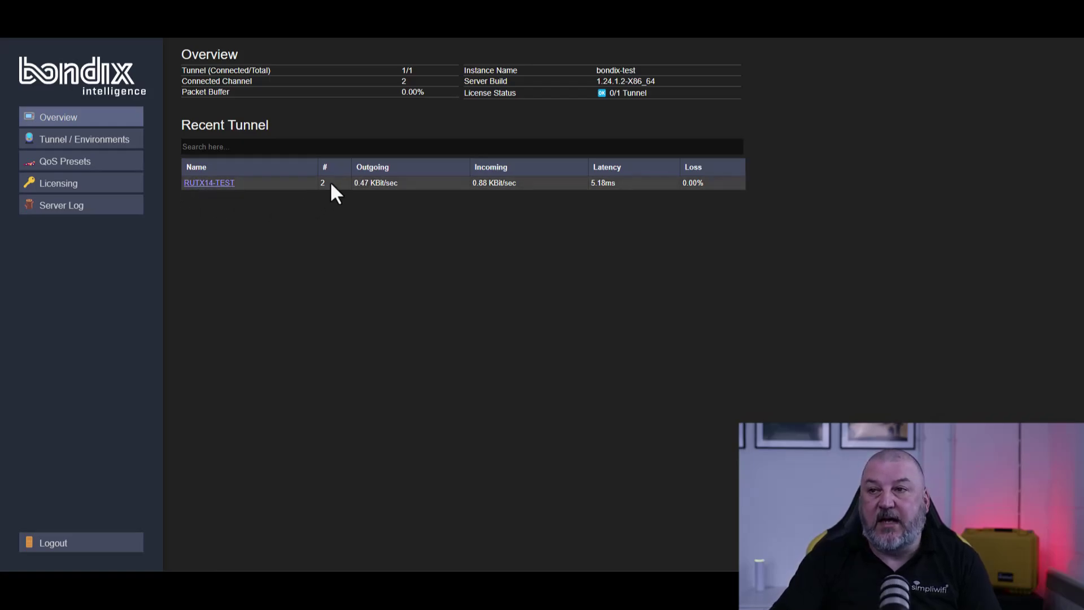
Open the RUTX14-TEST tunnel from the Recent Tunnel list on the Bondix Overview
click(205, 184)
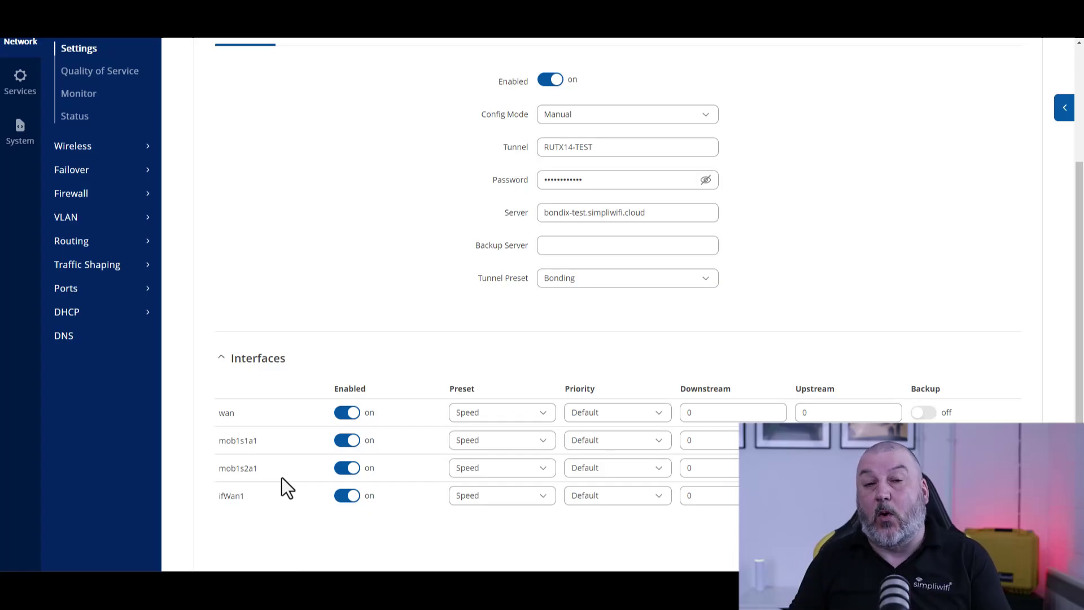
Scroll back to the top of the Bondix S.A.NE settings page
scroll(283, 479, up, 3)
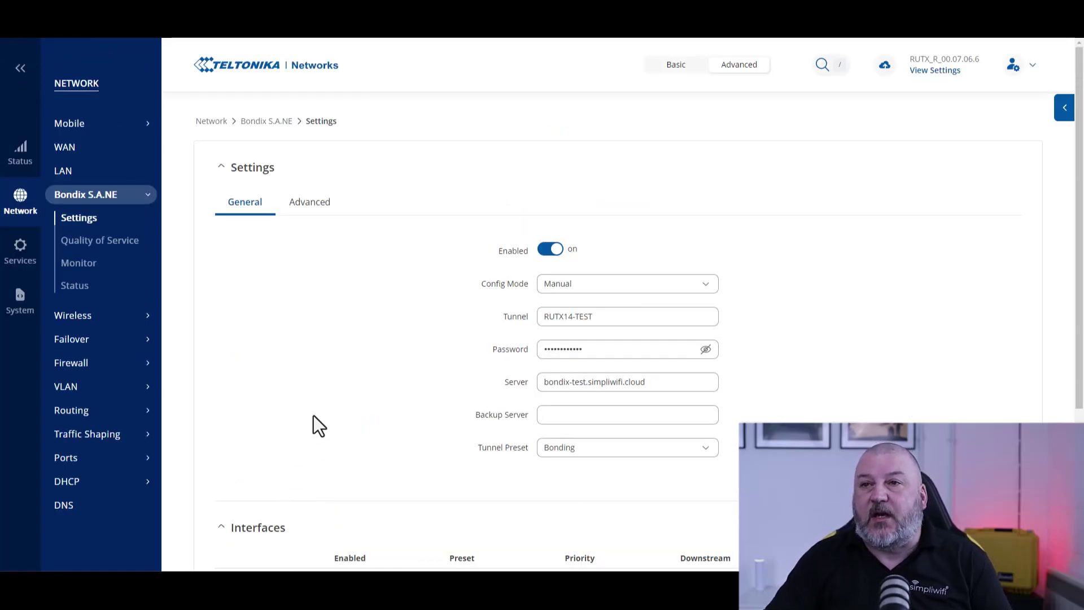
Go to Network > VLAN > Port Based to view the VLAN 1 and VLAN 2 table
click(68, 394)
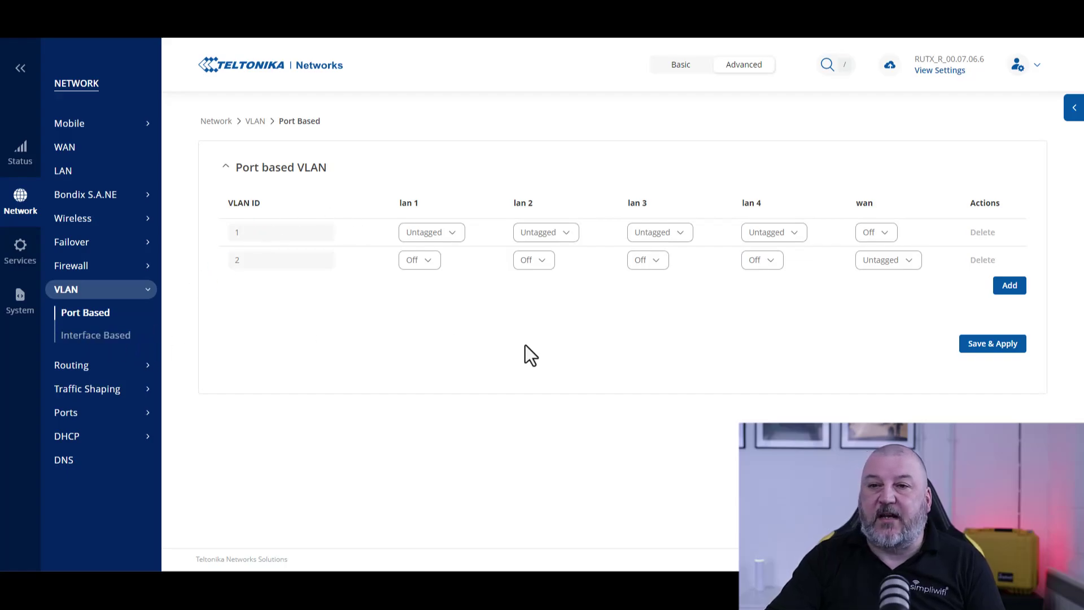
Add VLAN 3, move lan 4 from VLAN 1 to untagged in VLAN 3, and apply
click(1008, 287)
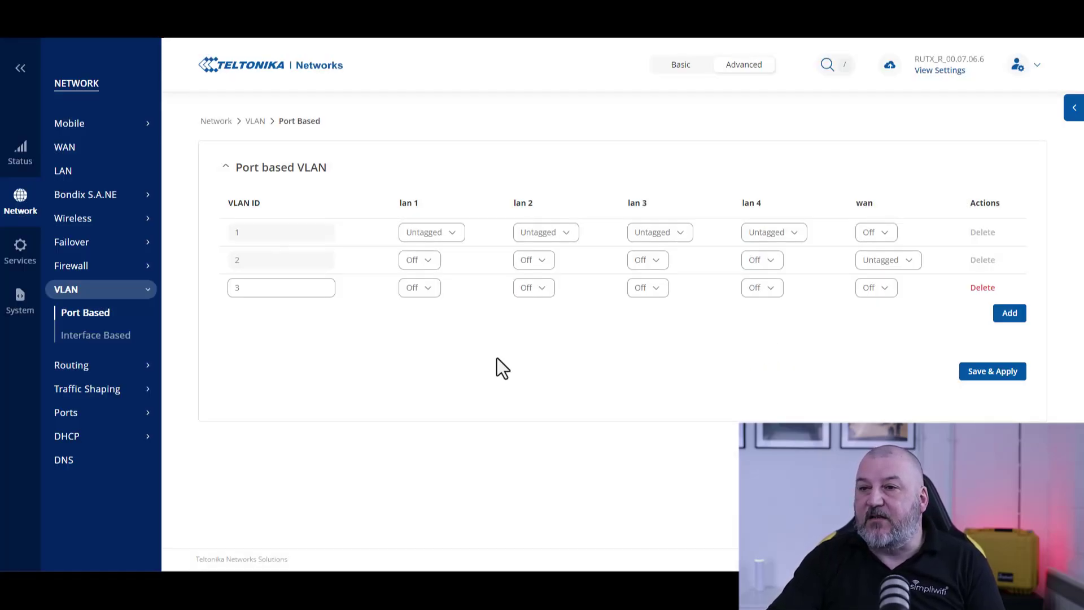
click(271, 286)
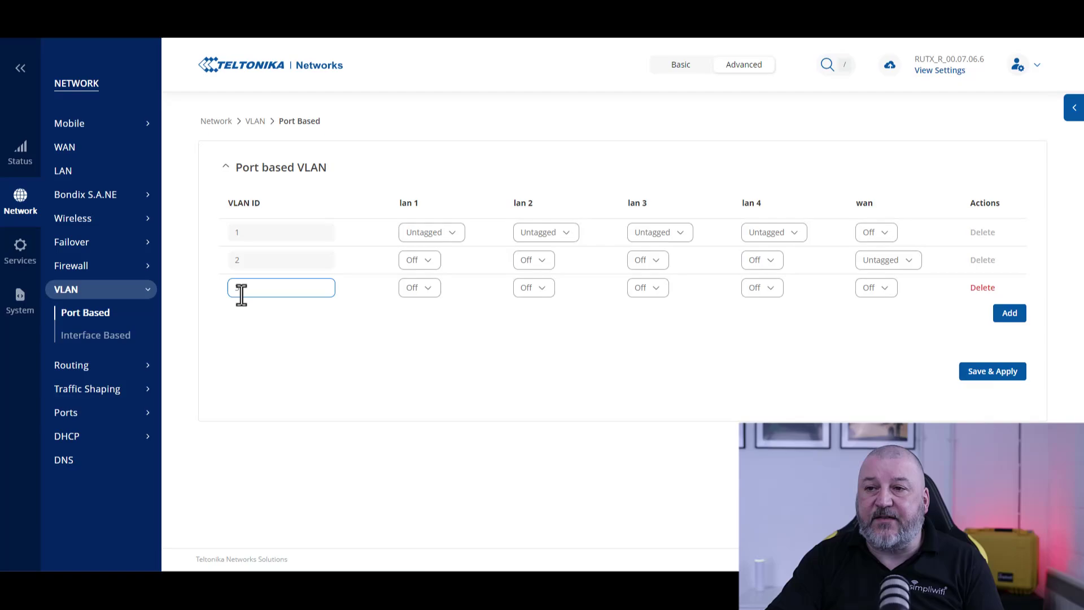
click(772, 240)
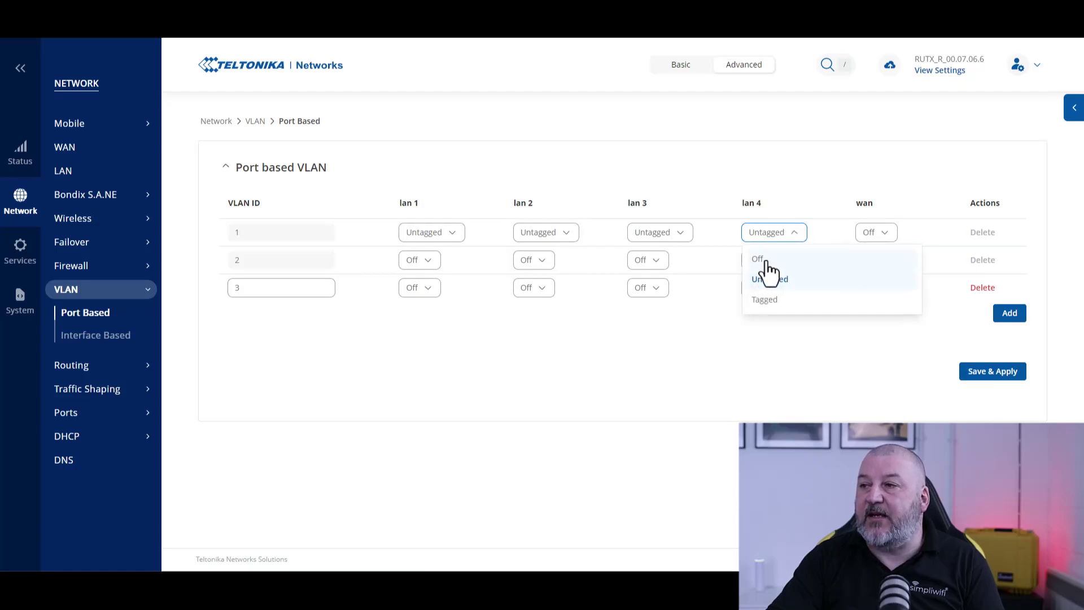
click(770, 264)
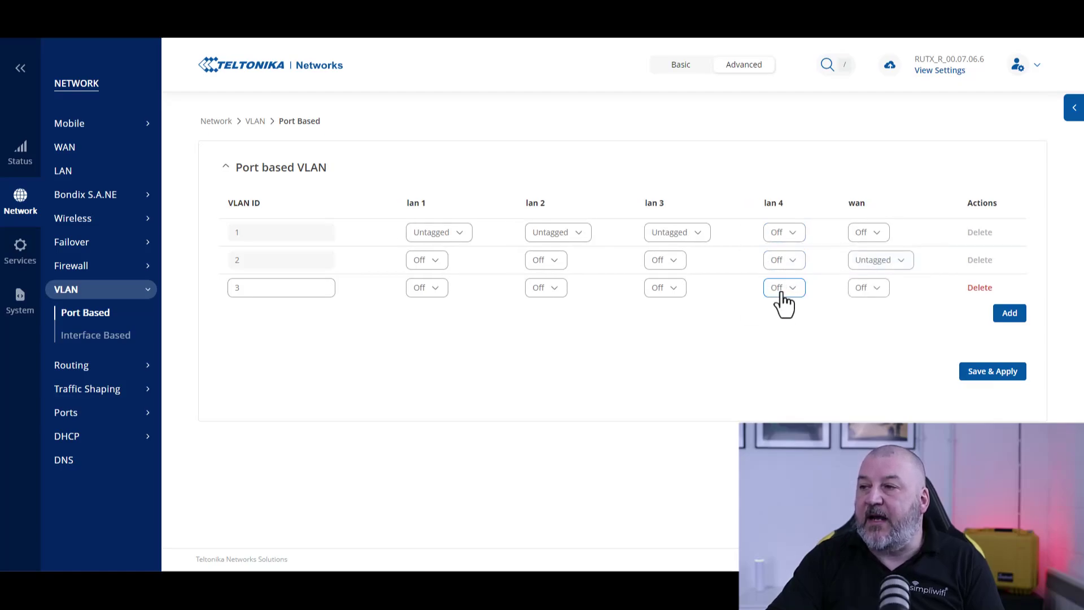
click(783, 290)
click(788, 338)
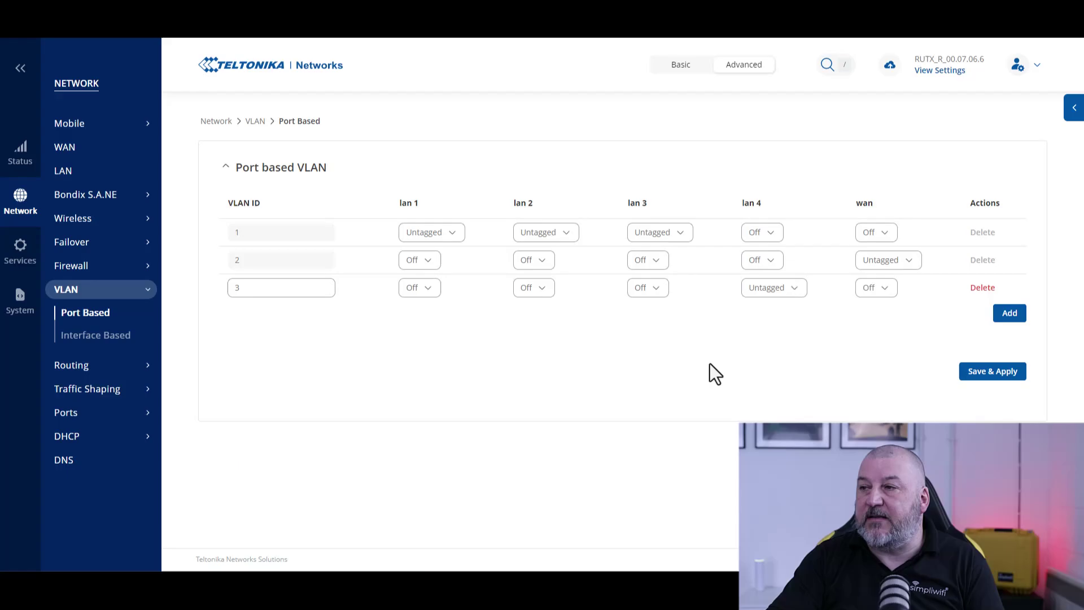
click(981, 373)
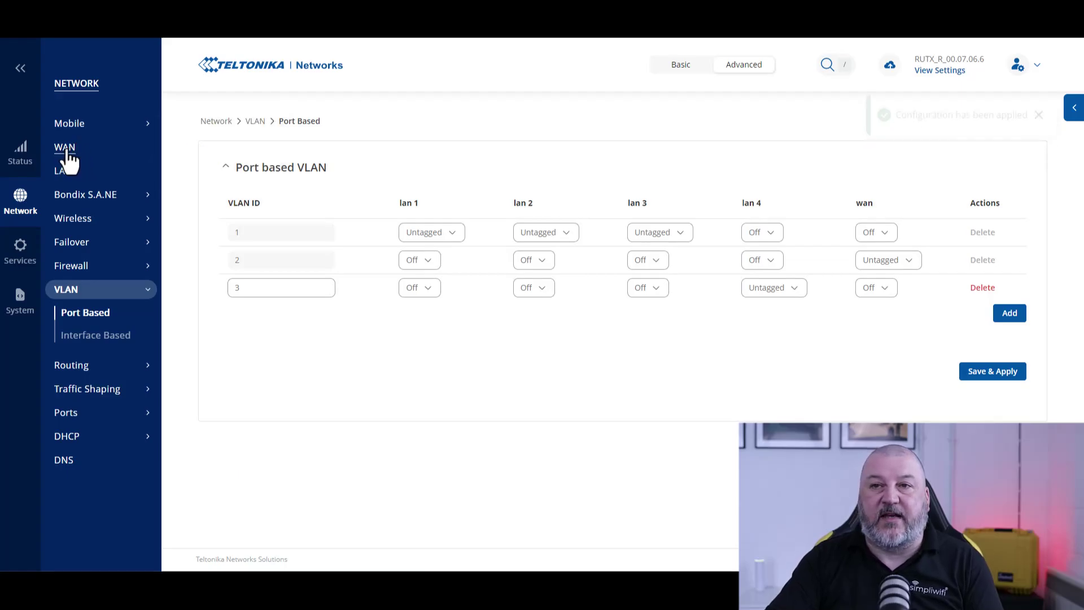
Add a WAN interface, rename it from wan1 to wan2, and set its protocol to DHCP
click(66, 150)
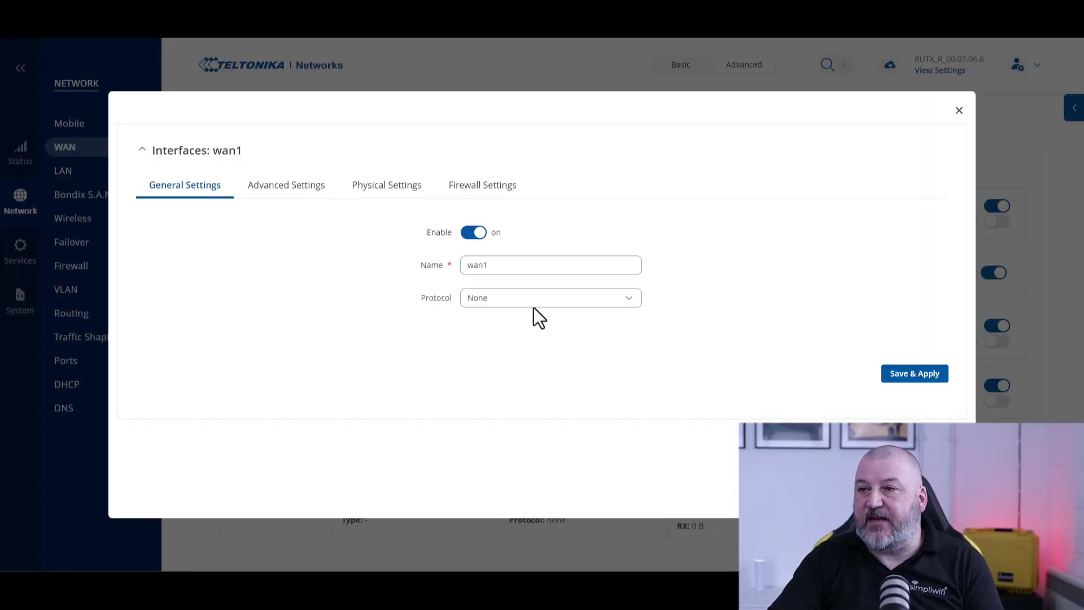
click(513, 266)
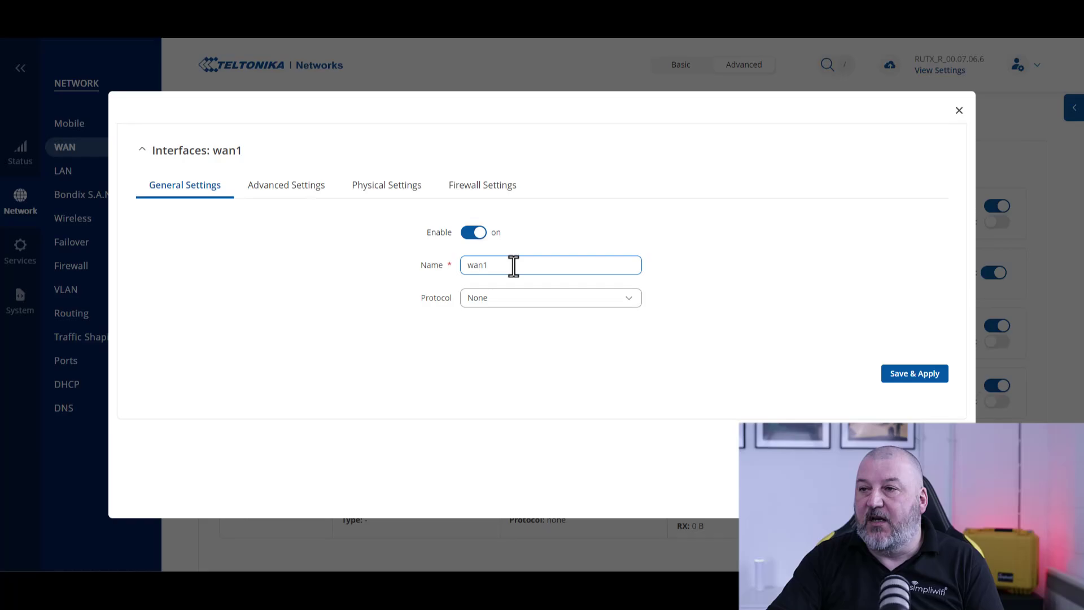
key(BackSpace)
text(2)
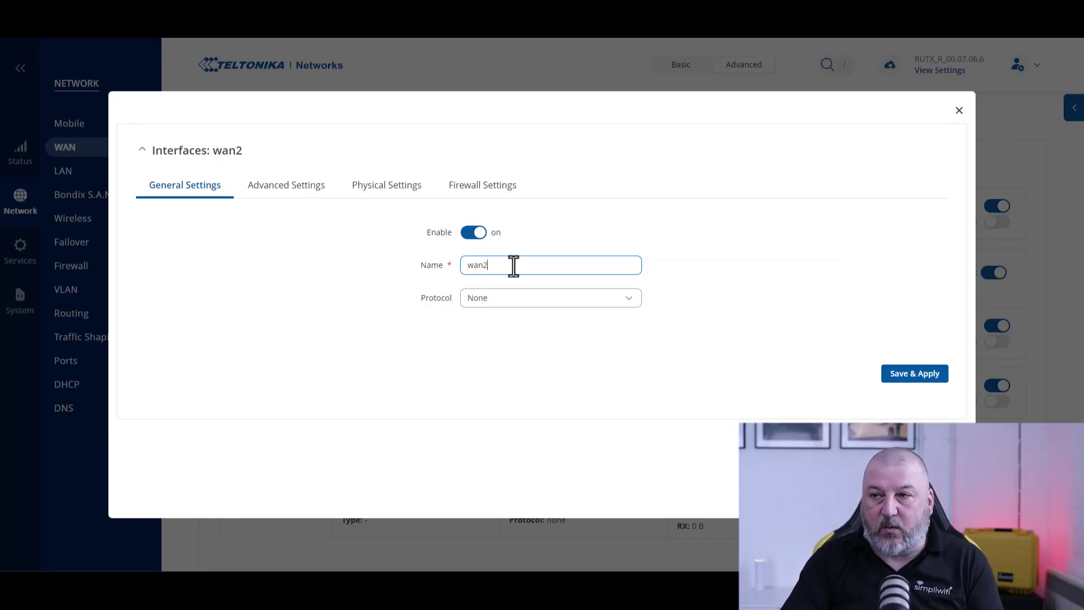
click(512, 300)
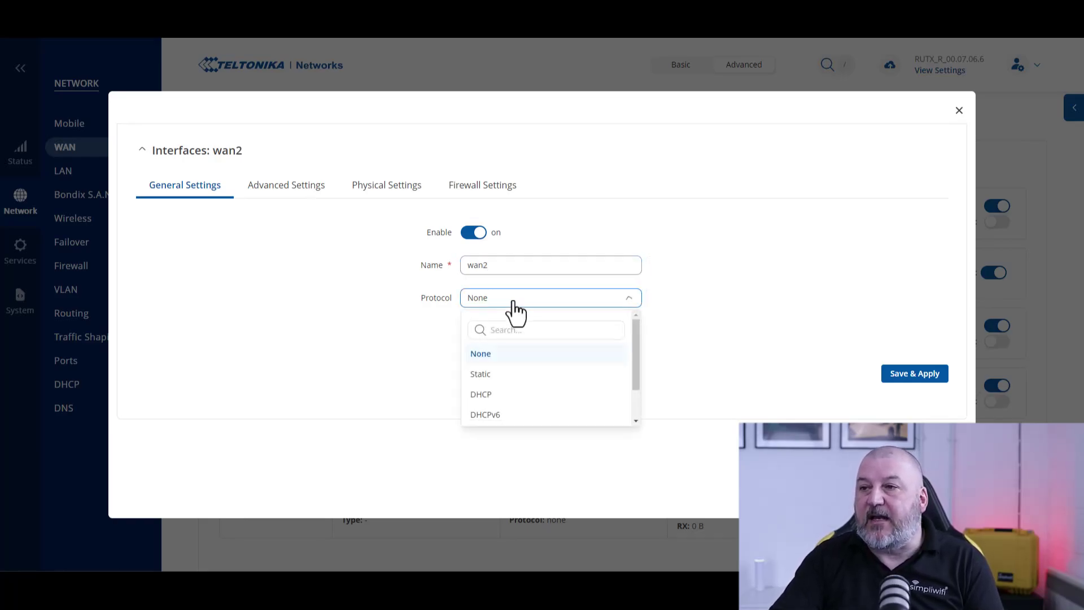
click(508, 398)
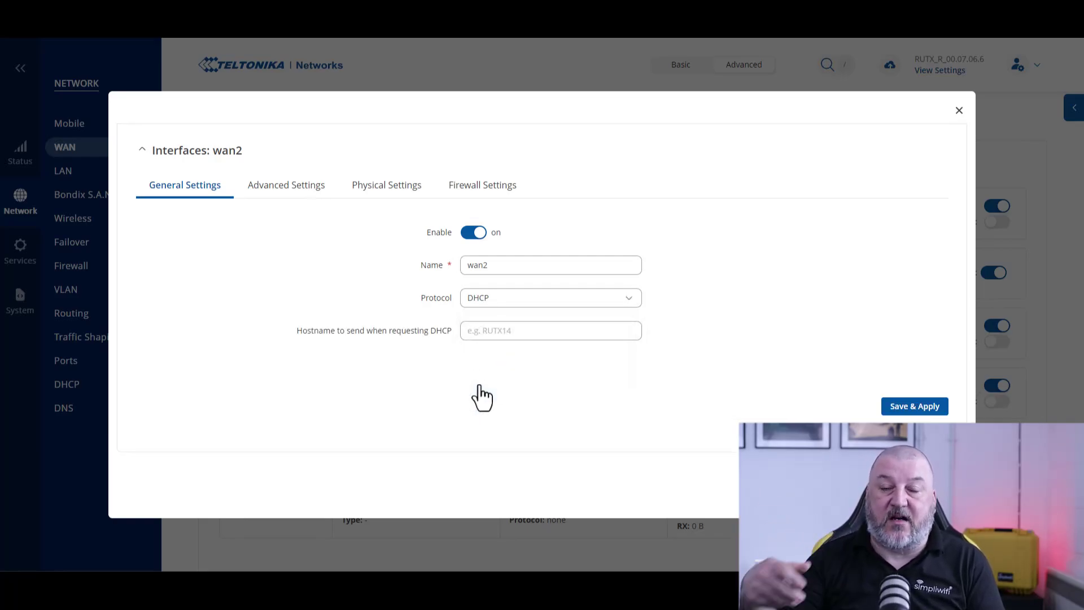
Bind the wan2 interface to eth0.3 under Physical Settings and save
click(380, 191)
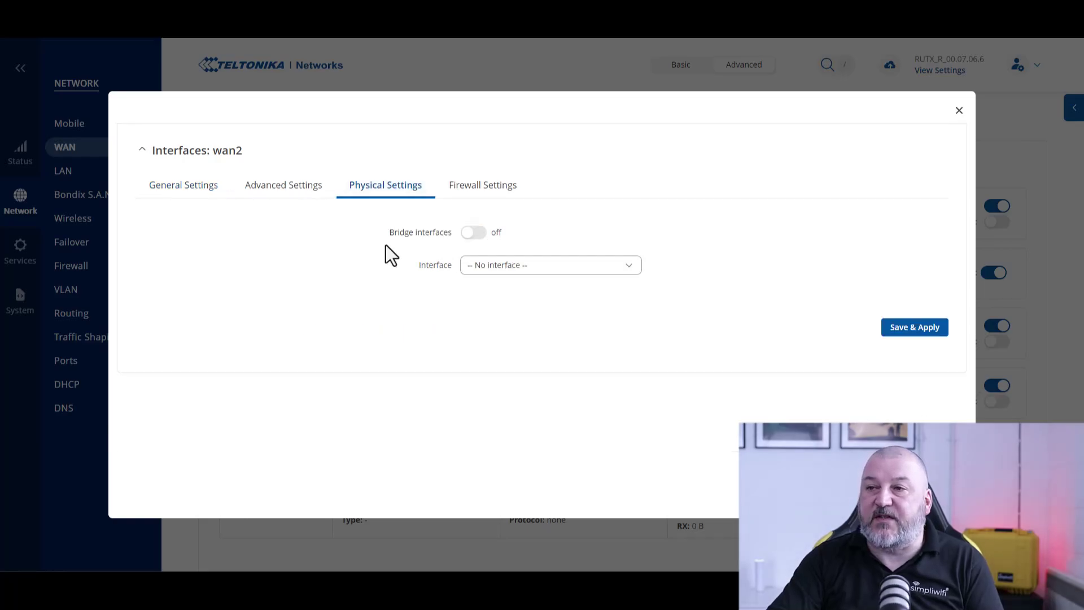
click(506, 273)
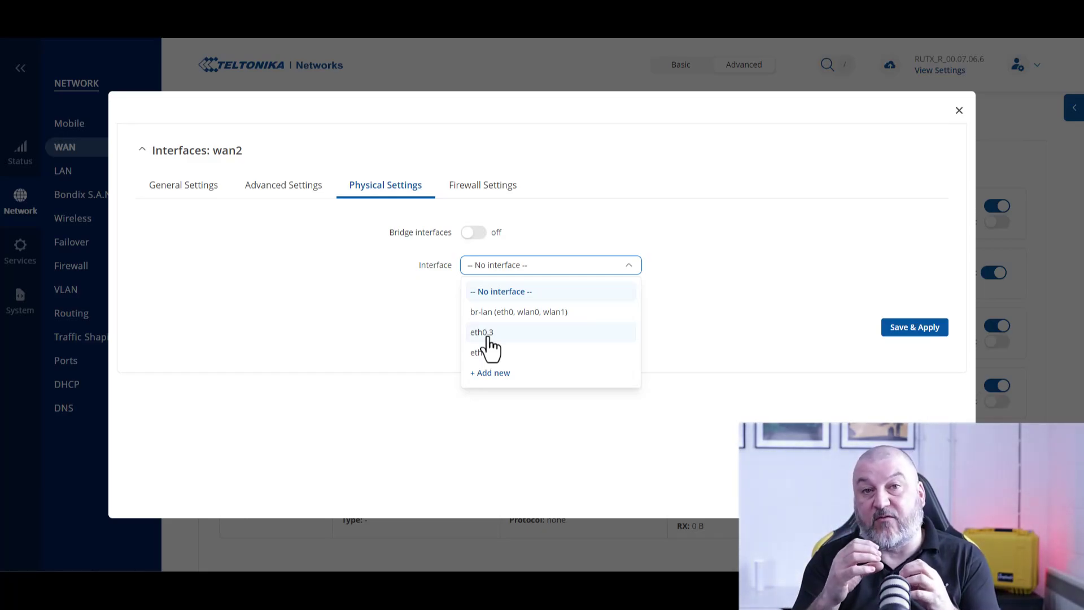
click(488, 335)
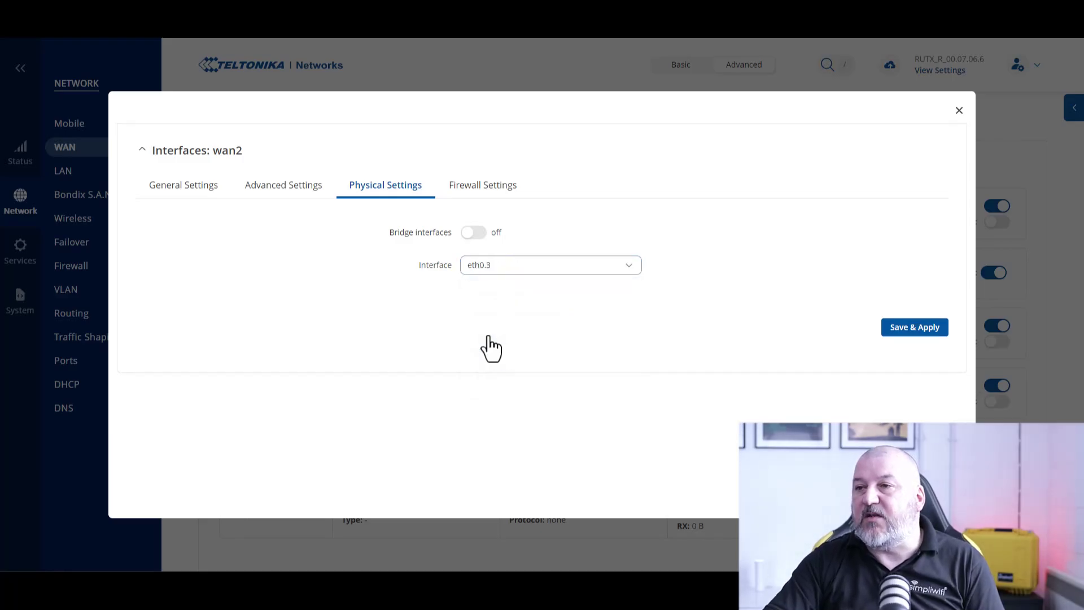
click(929, 332)
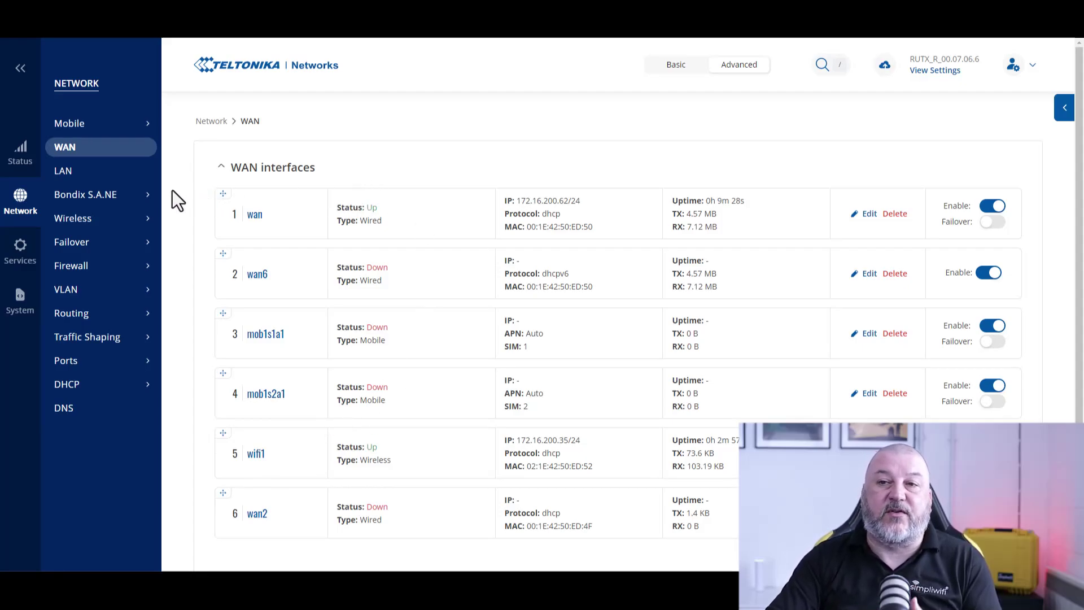
Go to Bondix S.A.NE settings and scroll to the Interfaces table showing disabled ifWan2
mouse_move(90, 196)
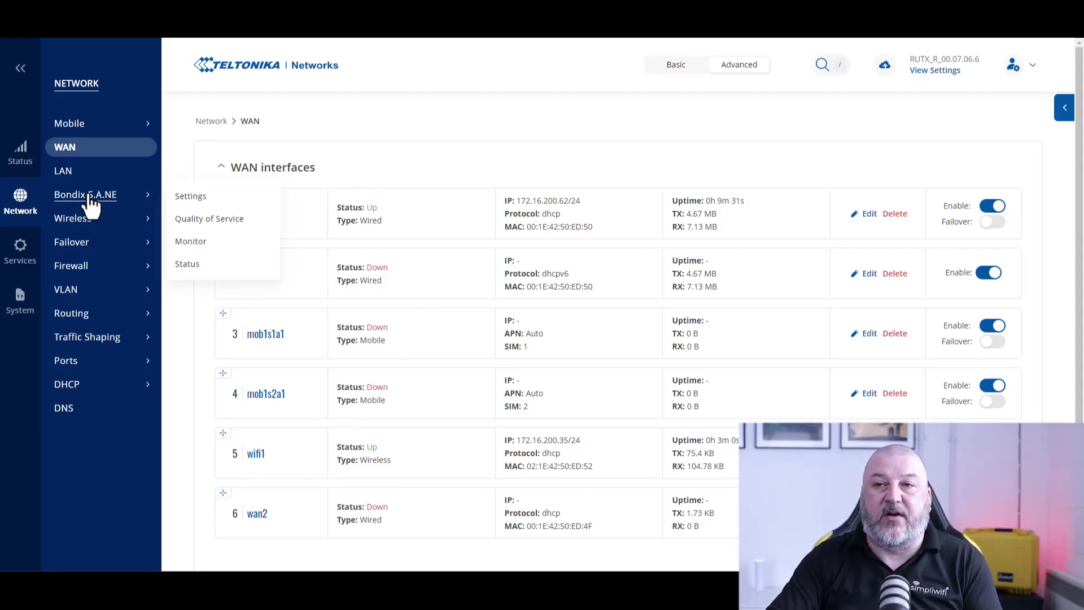
click(193, 198)
scroll(351, 282, down, 5)
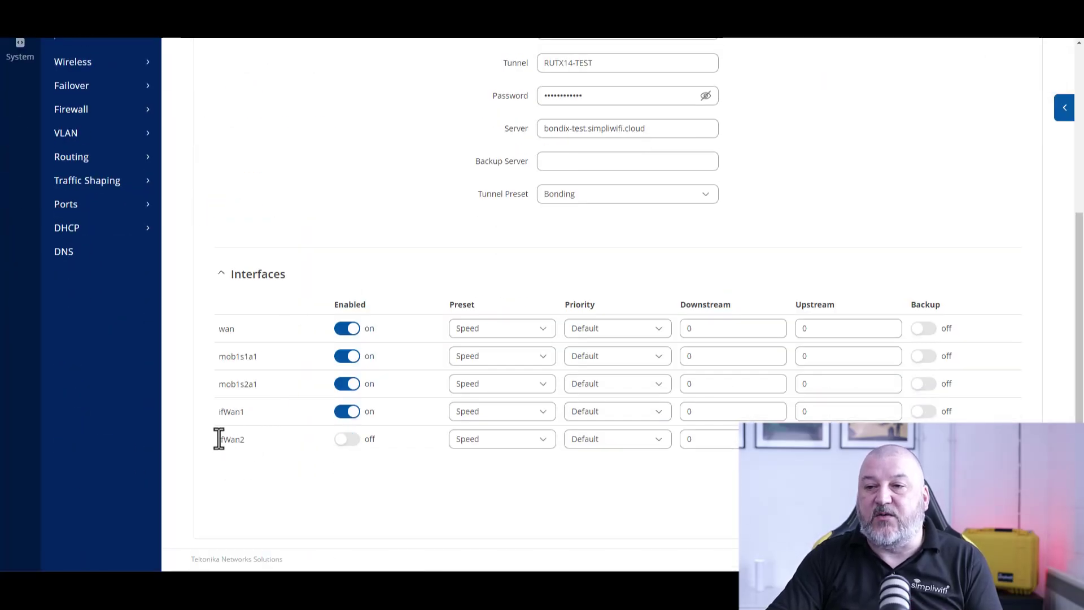